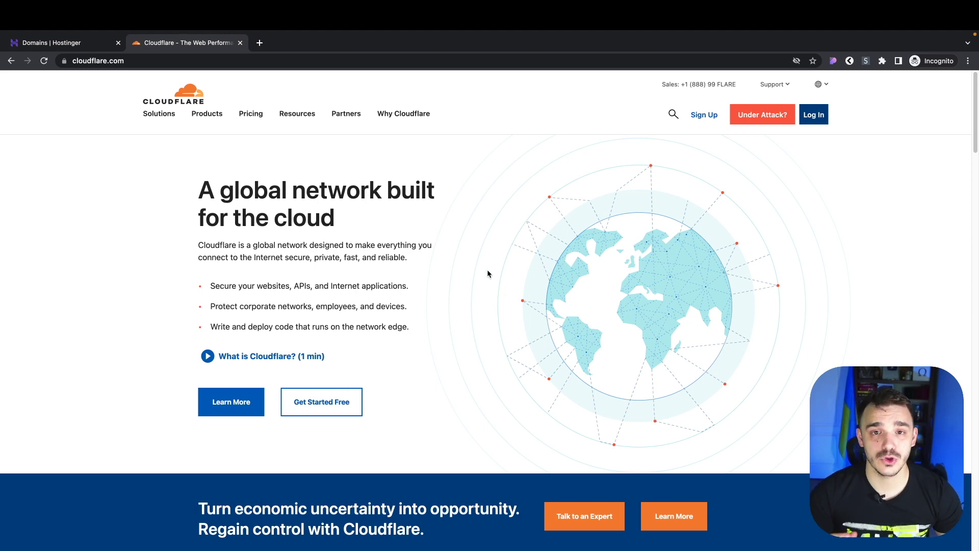
Open 4bunin.com's DNS / Nameservers page in Hostinger hPanel, then return to the Cloudflare homepage.
{"action": "left_click", "coordinate": [74, 43]}
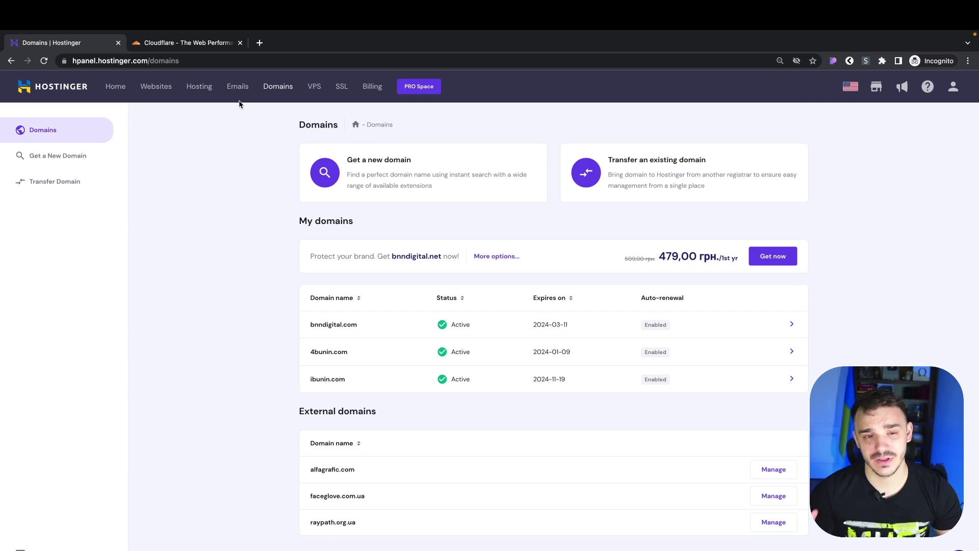
{"action": "left_click", "coordinate": [359, 355]}
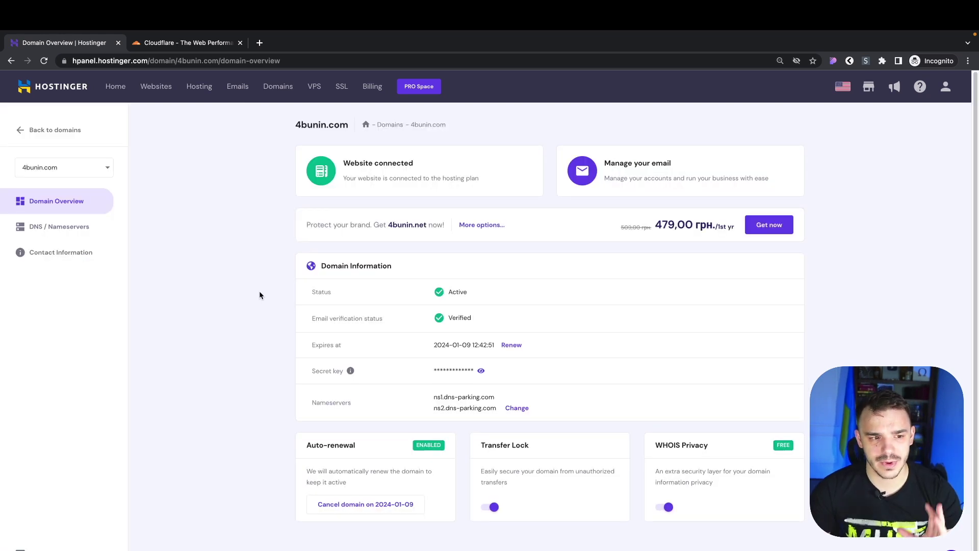
{"action": "left_click", "coordinate": [78, 236]}
{"action": "left_click", "coordinate": [182, 46]}
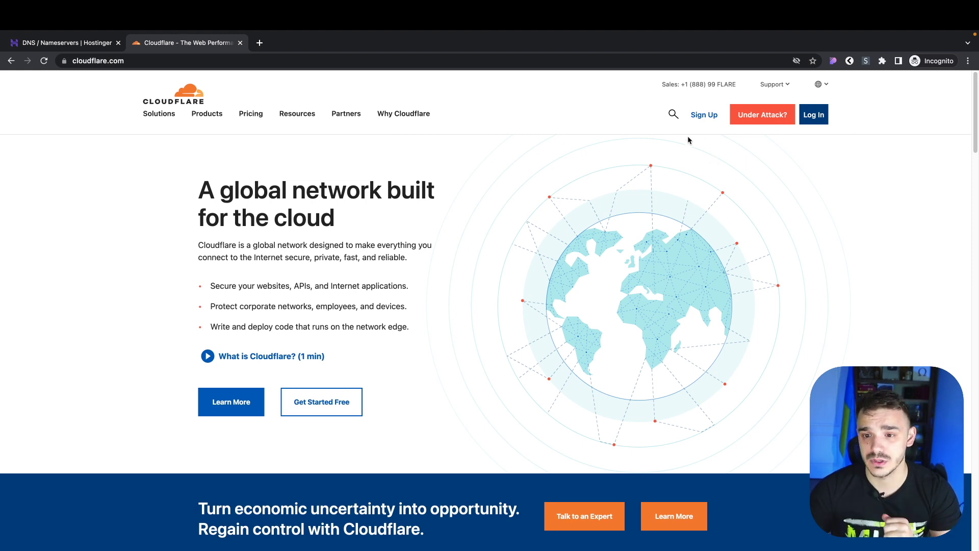
Sign up for a new Cloudflare account.
{"action": "left_click", "coordinate": [704, 115]}
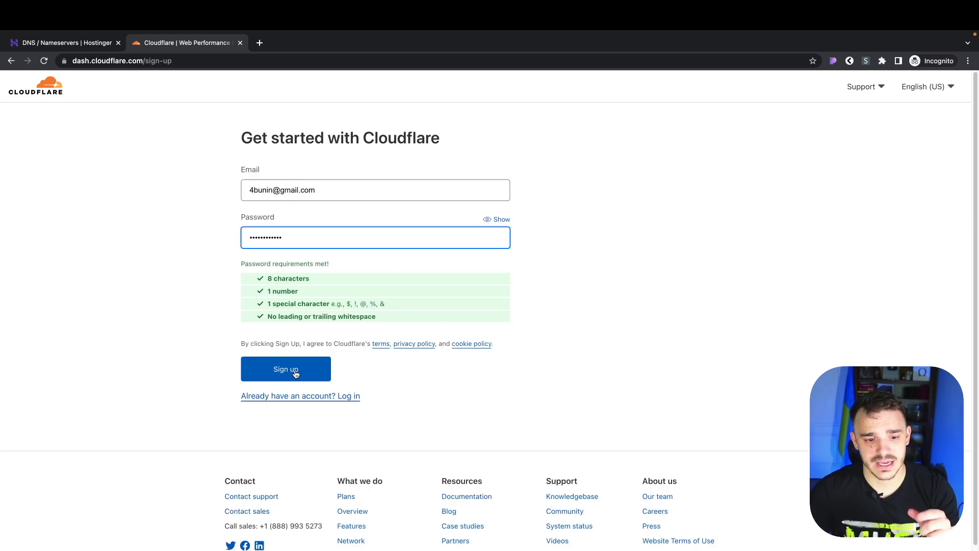
{"action": "left_click", "coordinate": [295, 373]}
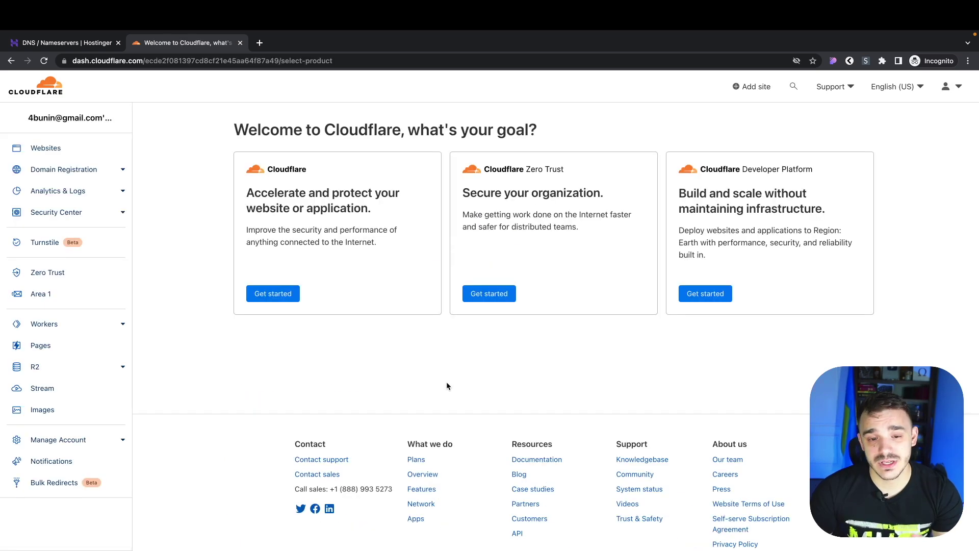
{"action": "left_click_drag", "start_coordinate": [245, 192], "coordinate": [426, 208]}
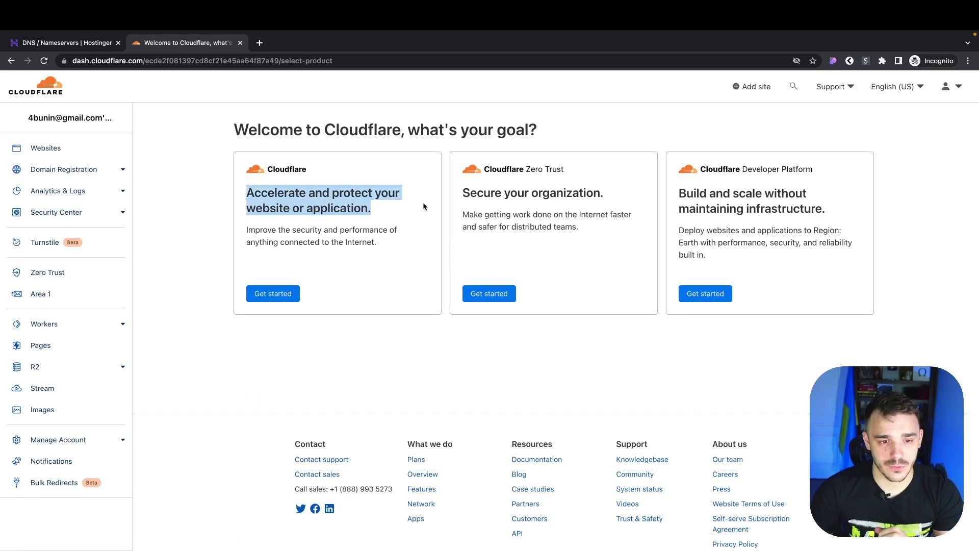
{"action": "left_click", "coordinate": [424, 209]}
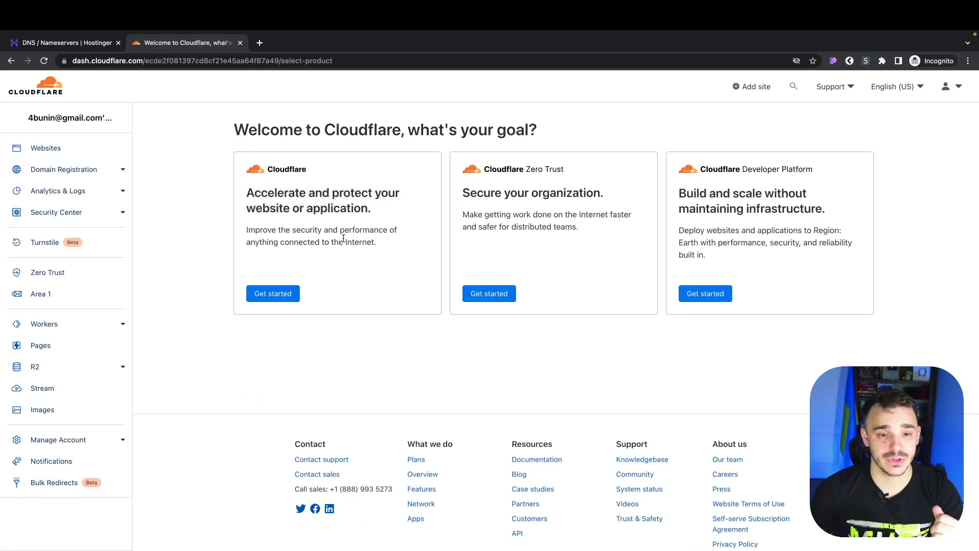
Choose to accelerate and protect a website and add 4bunin.com as a site.
{"action": "left_click", "coordinate": [278, 294]}
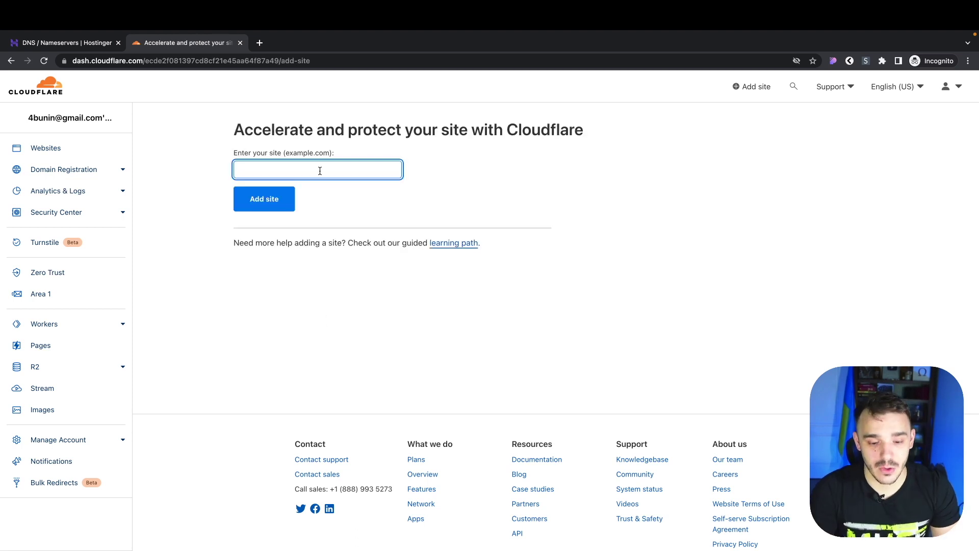
{"action": "type", "text": "4bunin.com"}
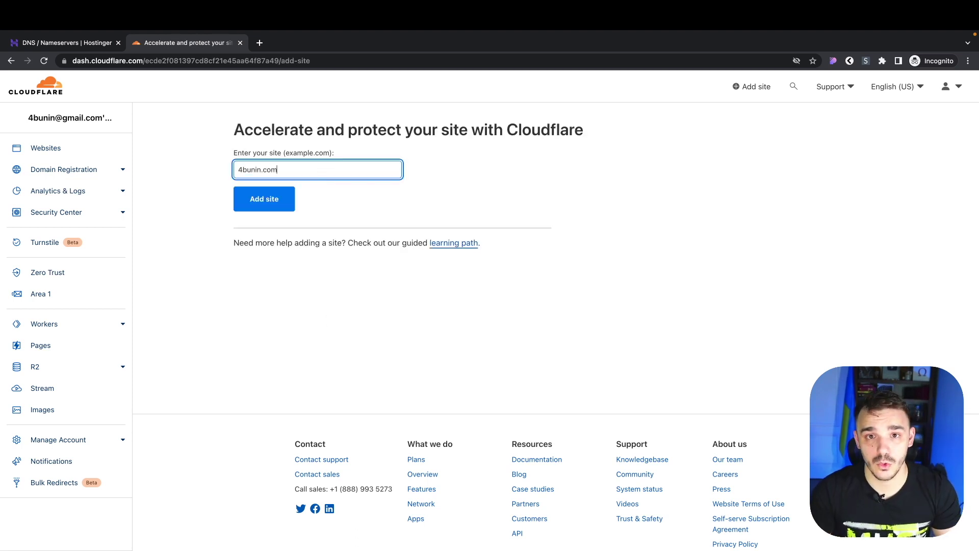
{"action": "left_click", "coordinate": [275, 202]}
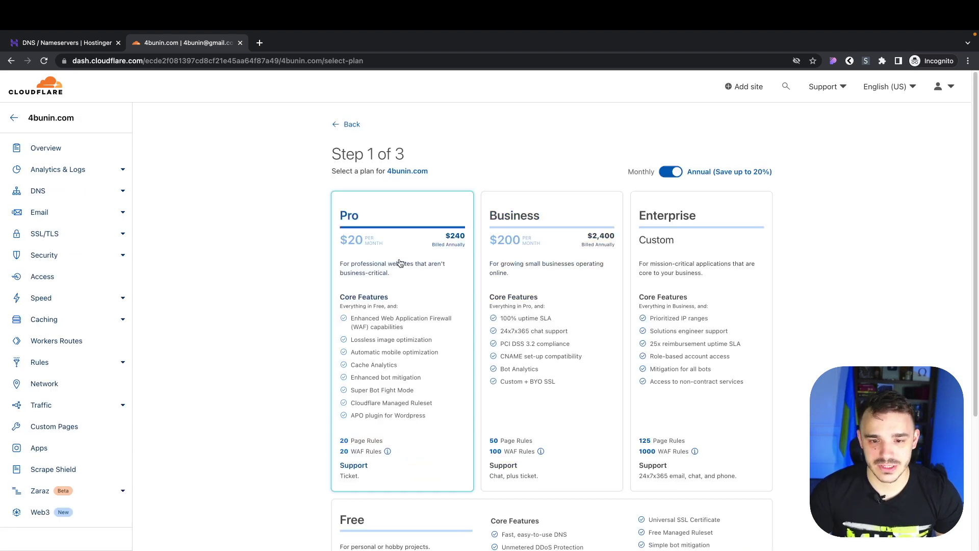
Select the Free plan for 4bunin.com and continue.
{"action": "scroll", "coordinate": [301, 276], "scroll_direction": "down", "scroll_amount": 4}
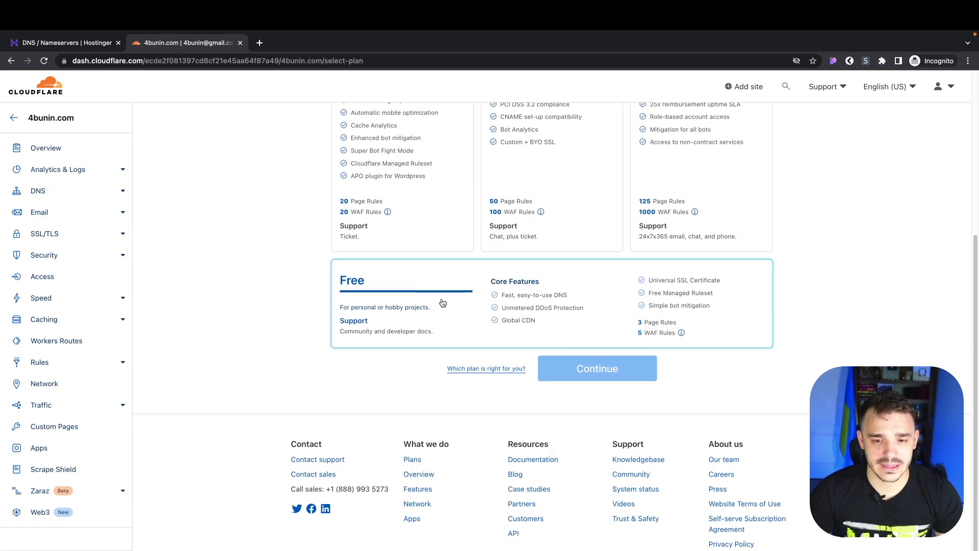
{"action": "left_click", "coordinate": [464, 300]}
{"action": "left_click", "coordinate": [615, 375]}
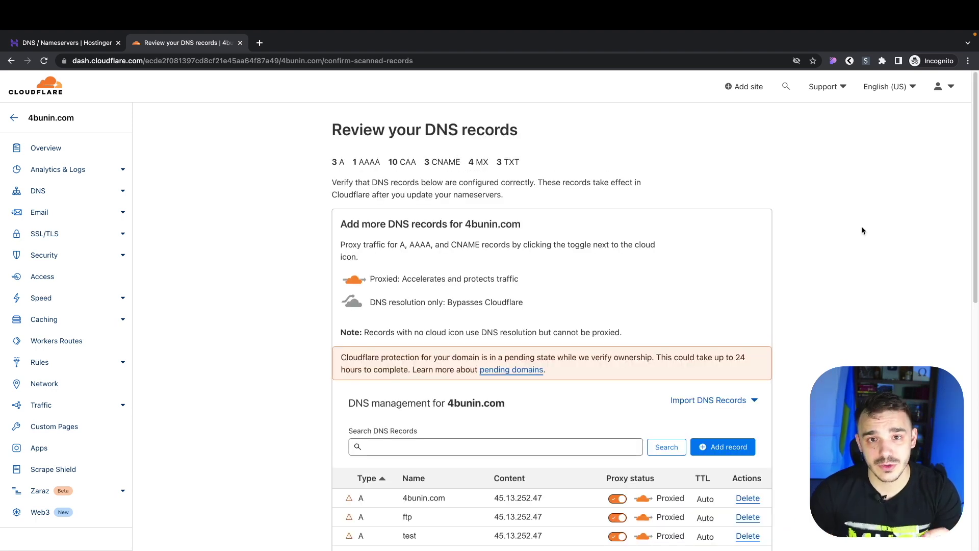
Review the scanned DNS records and accept them.
{"action": "scroll", "coordinate": [857, 228], "scroll_direction": "down", "scroll_amount": 7}
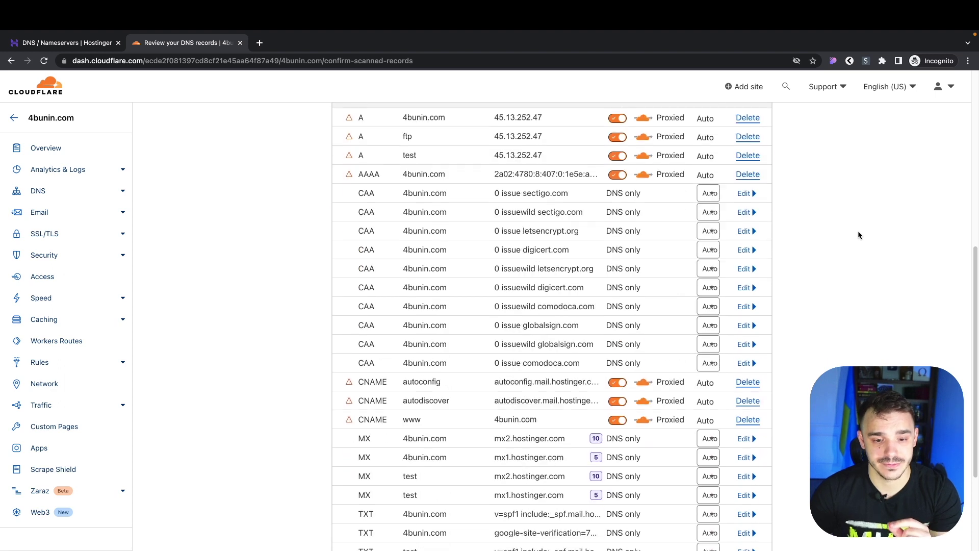
{"action": "scroll", "coordinate": [282, 289], "scroll_direction": "down", "scroll_amount": 6}
{"action": "left_click", "coordinate": [363, 367]}
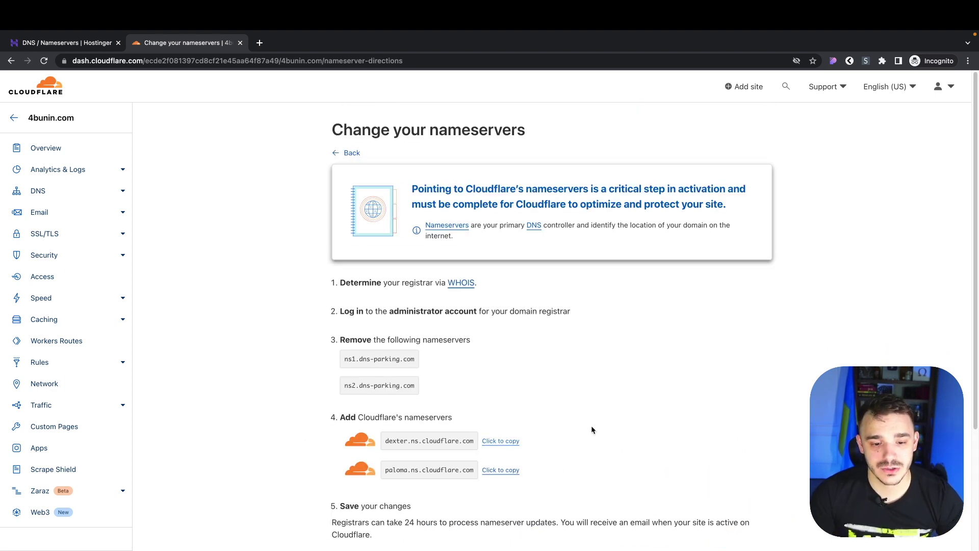
Copy the dexter.ns.cloudflare.com nameserver and go to Hostinger's nameserver settings.
{"action": "scroll", "coordinate": [463, 445], "scroll_direction": "down", "scroll_amount": 3}
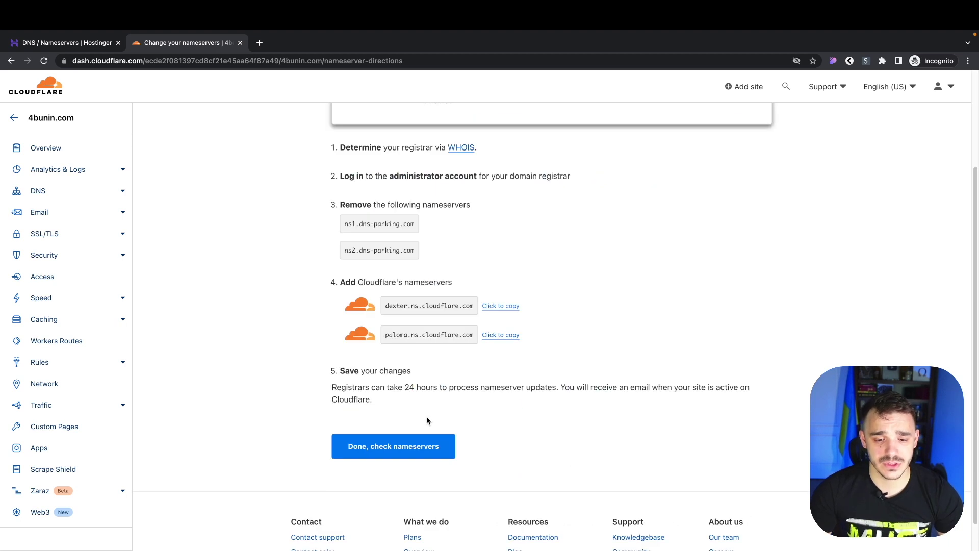
{"action": "left_click", "coordinate": [500, 310]}
{"action": "left_click", "coordinate": [66, 42]}
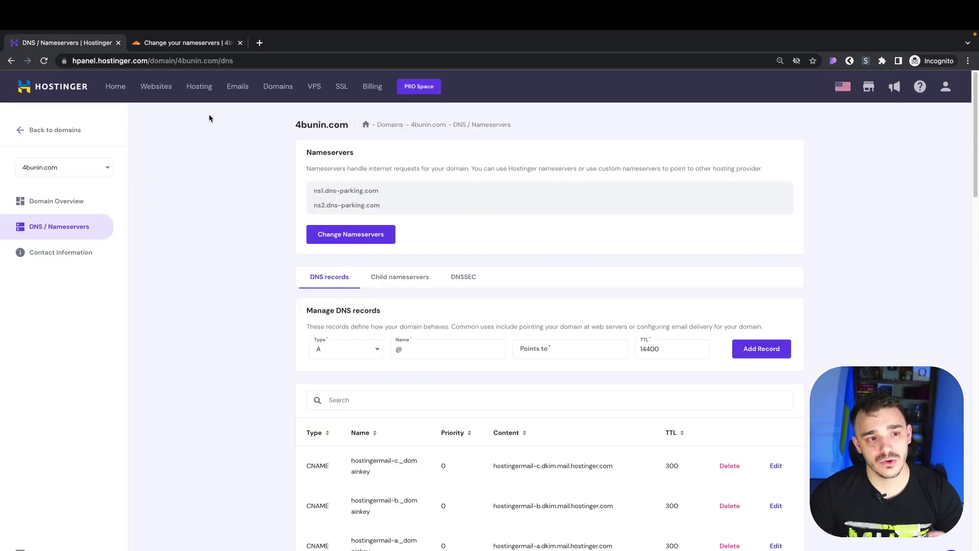
Switch 4bunin.com to custom nameservers and paste dexter.ns.cloudflare.com as the first.
{"action": "left_click", "coordinate": [383, 238]}
{"action": "left_click", "coordinate": [343, 266]}
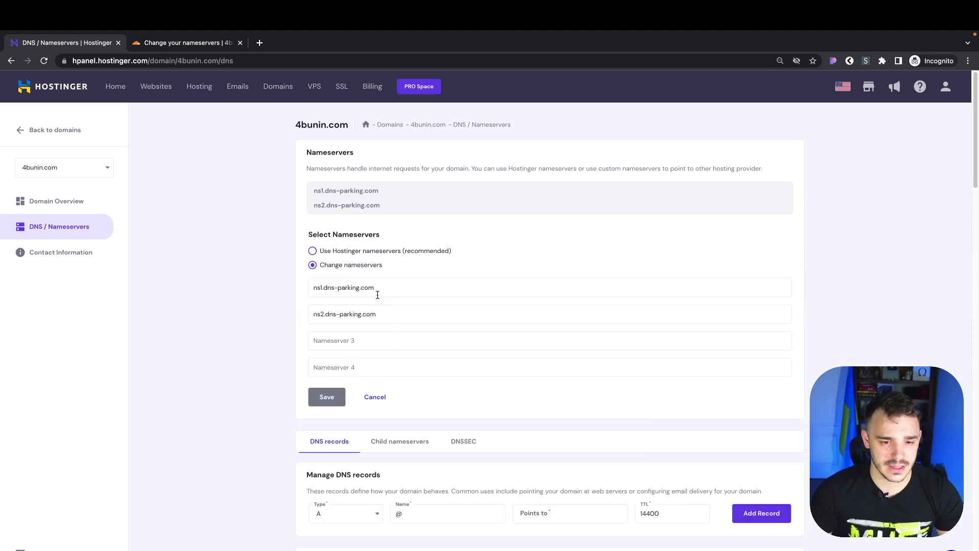
{"action": "scroll", "coordinate": [377, 294], "scroll_direction": "down", "scroll_amount": 1}
{"action": "triple_click", "coordinate": [371, 247]}
{"action": "key", "text": "ctrl+v"}
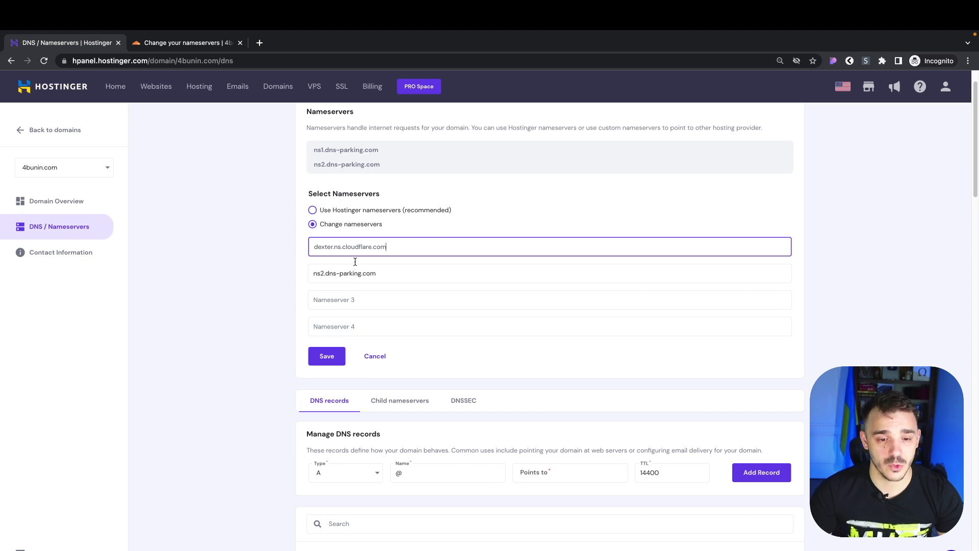
Enter paloma.ns.cloudflare.com as the second nameserver and save the change.
{"action": "left_click", "coordinate": [162, 43]}
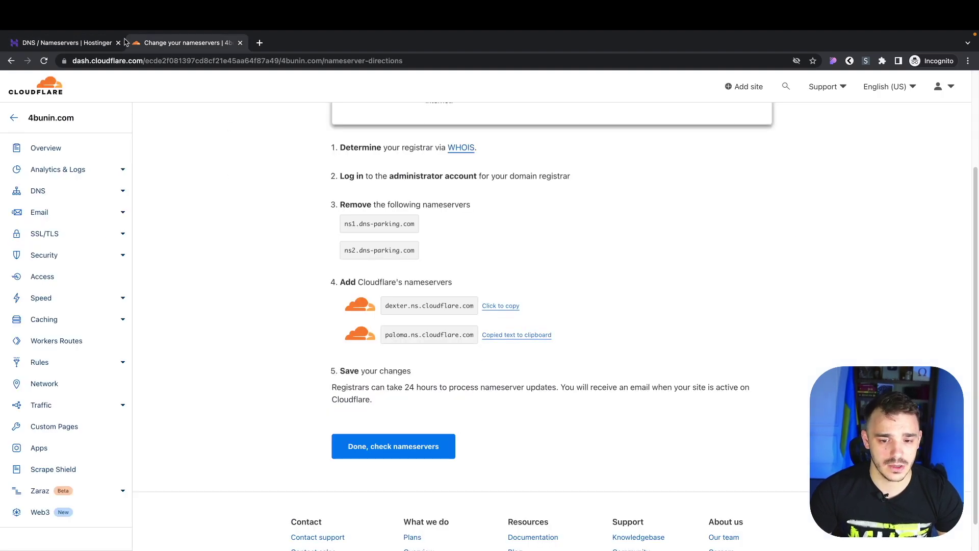
{"action": "left_click", "coordinate": [91, 43]}
{"action": "triple_click", "coordinate": [414, 271]}
{"action": "key", "text": "ctrl+v"}
{"action": "left_click", "coordinate": [327, 356]}
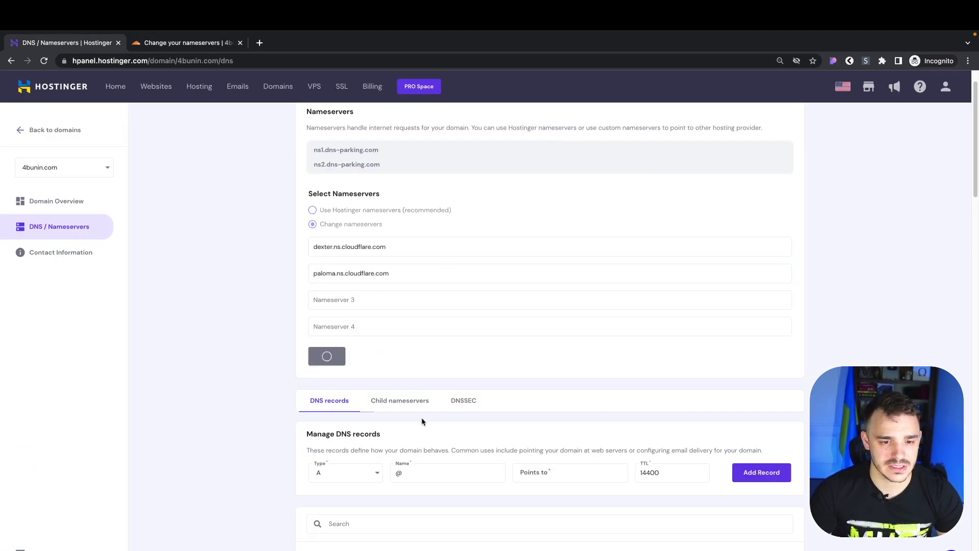
{"action": "left_click", "coordinate": [585, 383]}
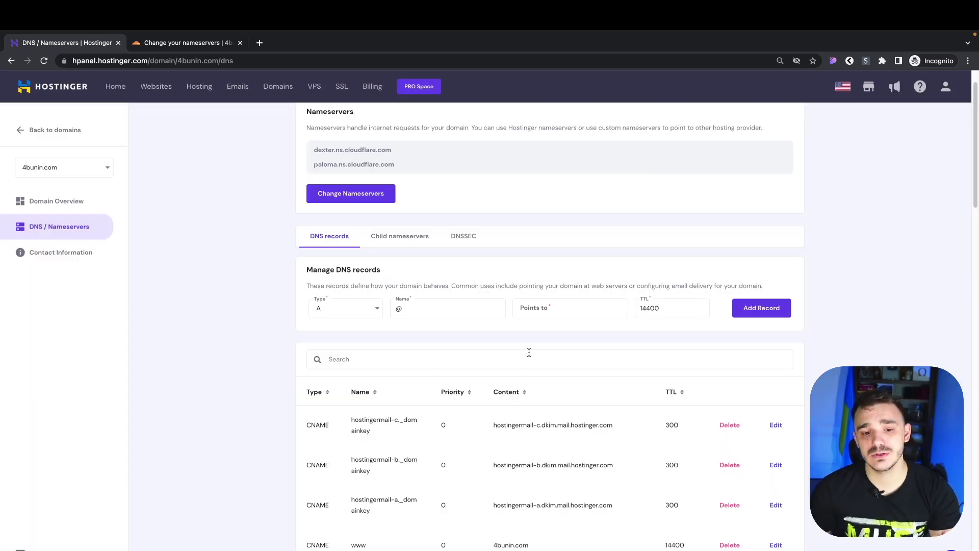
{"action": "scroll", "coordinate": [529, 352], "scroll_direction": "down", "scroll_amount": 2}
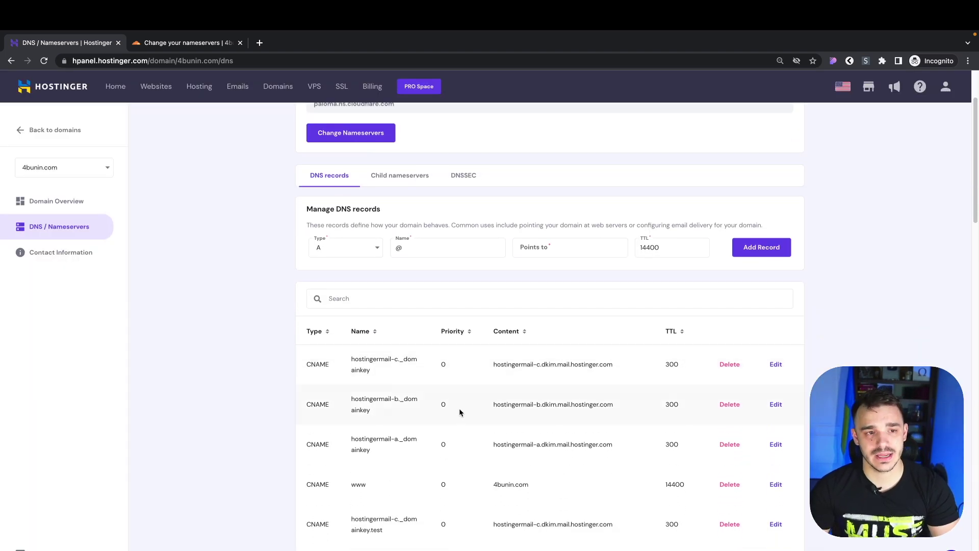
{"action": "left_click", "coordinate": [198, 42]}
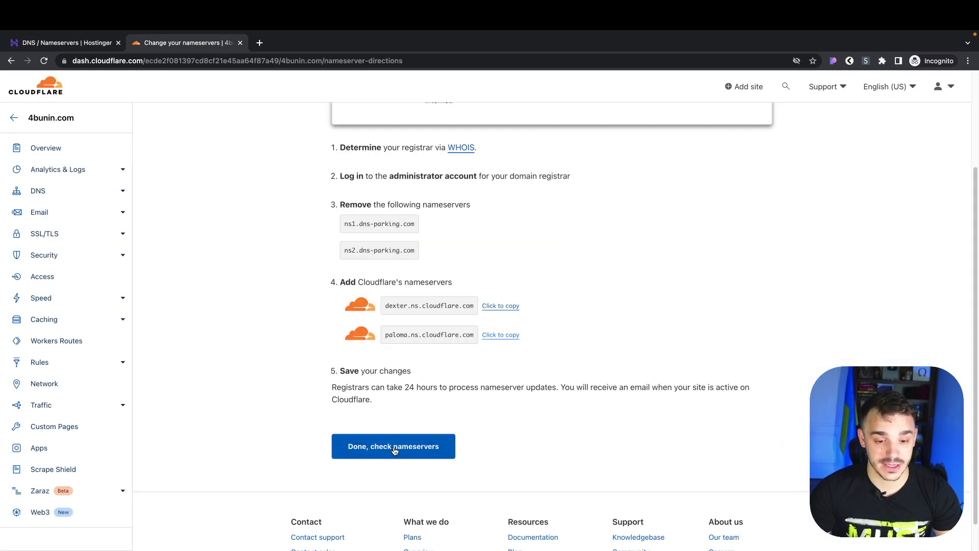
Report the nameservers changed and save Automatic HTTPS Rewrites in the Quick Start Guide.
{"action": "left_click", "coordinate": [394, 451]}
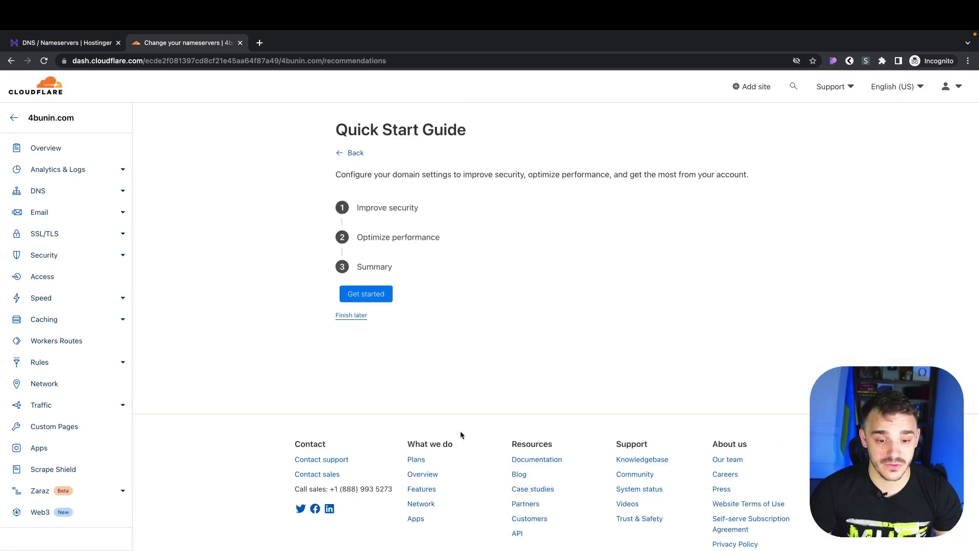
{"action": "left_click", "coordinate": [374, 303]}
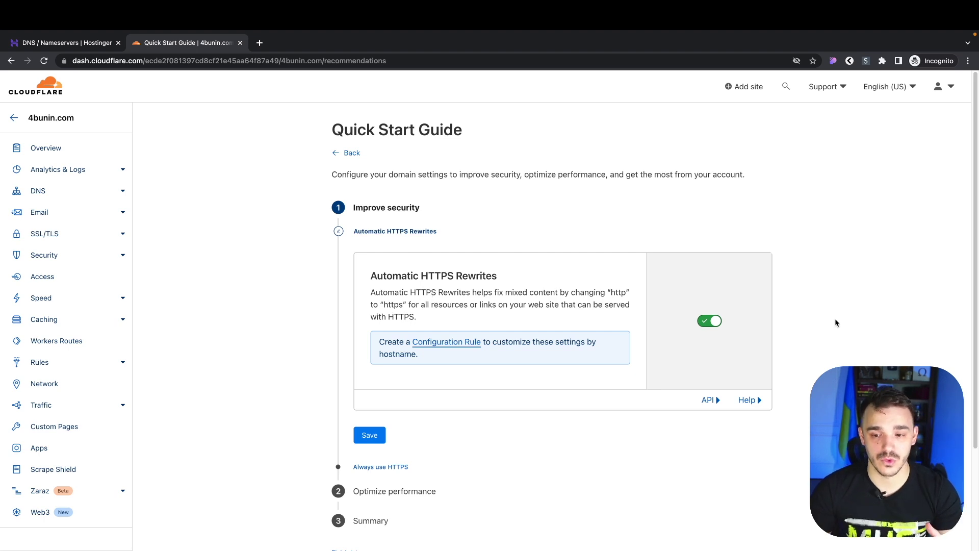
{"action": "left_click", "coordinate": [359, 441]}
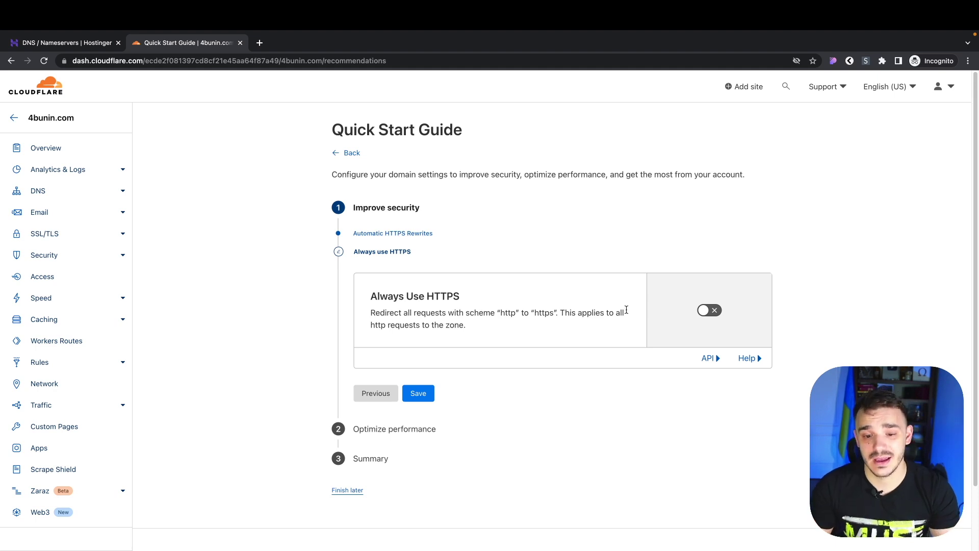
Turn on Always Use HTTPS and keep Brotli on through to the Summary.
{"action": "left_click", "coordinate": [709, 310]}
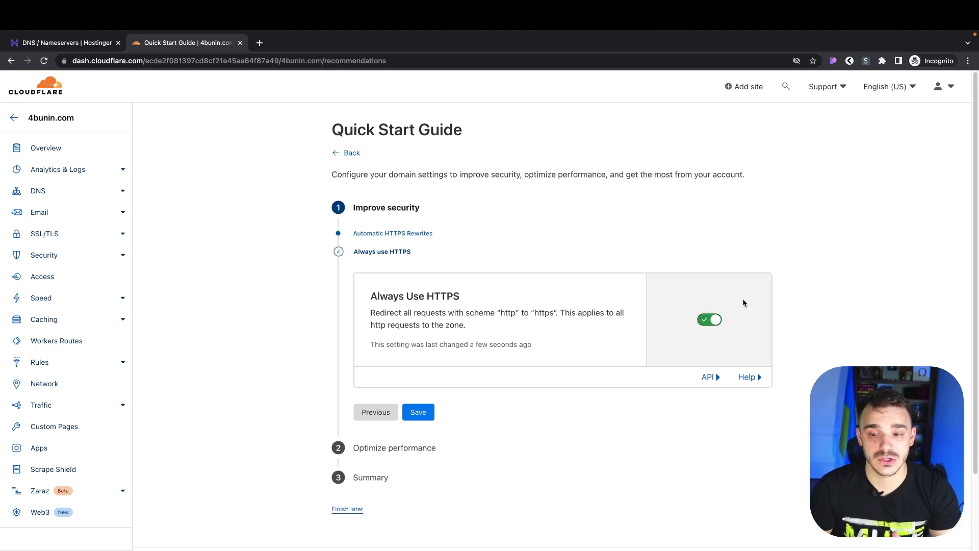
{"action": "left_click", "coordinate": [424, 415]}
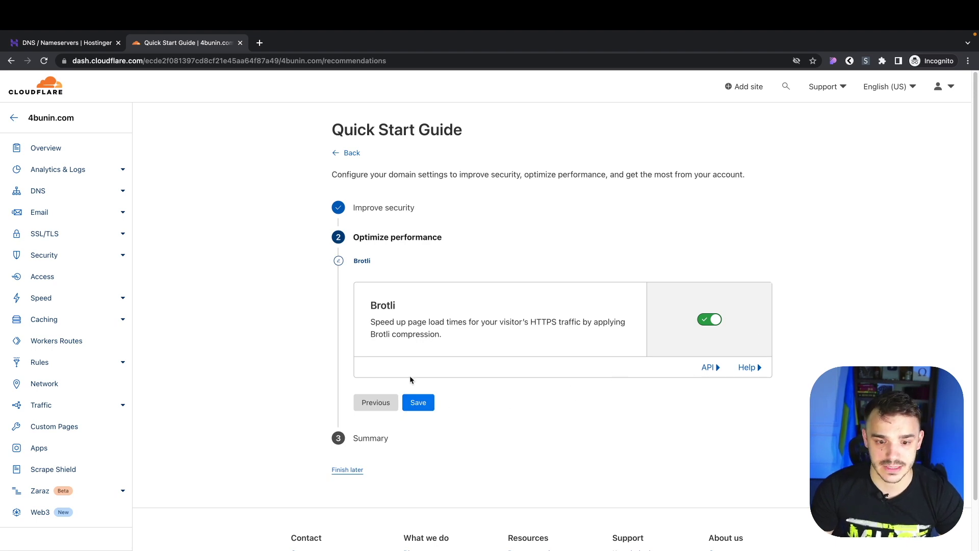
{"action": "left_click", "coordinate": [424, 402]}
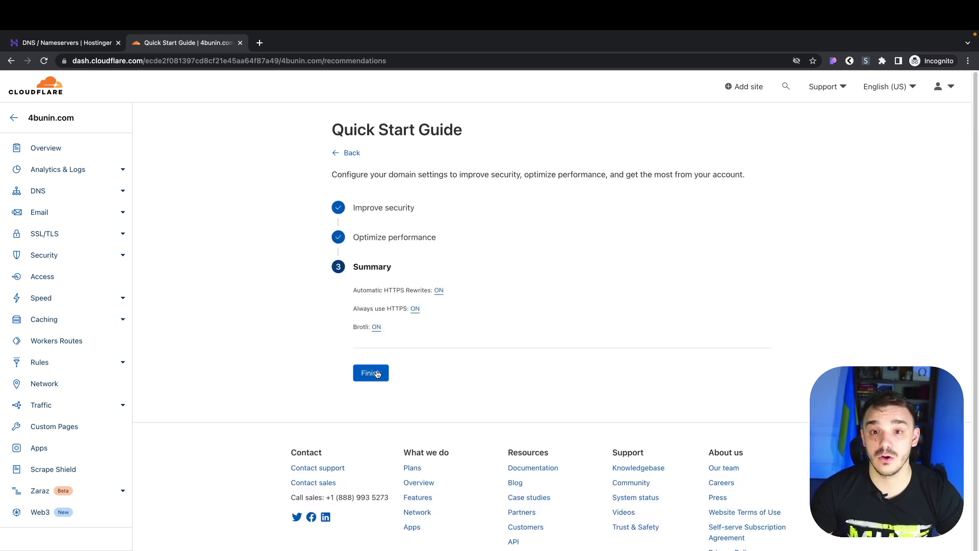
Finish the guide and ask Cloudflare to check 4bunin.com's nameservers now.
{"action": "left_click", "coordinate": [371, 373]}
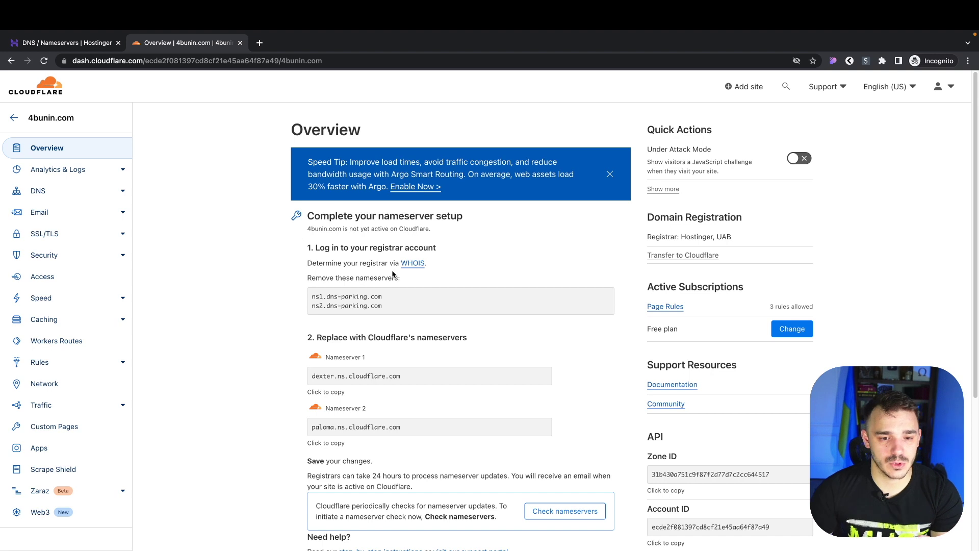
{"action": "scroll", "coordinate": [364, 291], "scroll_direction": "down", "scroll_amount": 1}
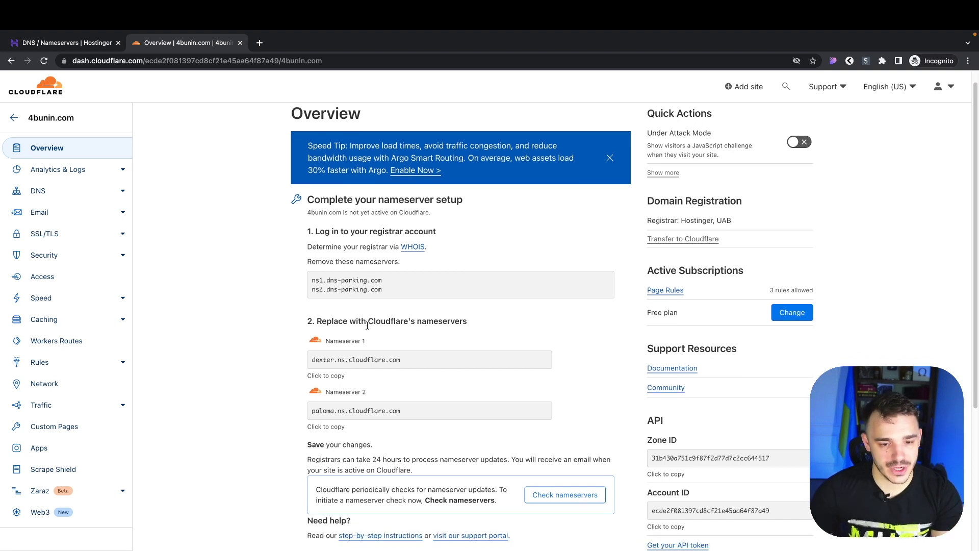
{"action": "scroll", "coordinate": [292, 317], "scroll_direction": "down", "scroll_amount": 3}
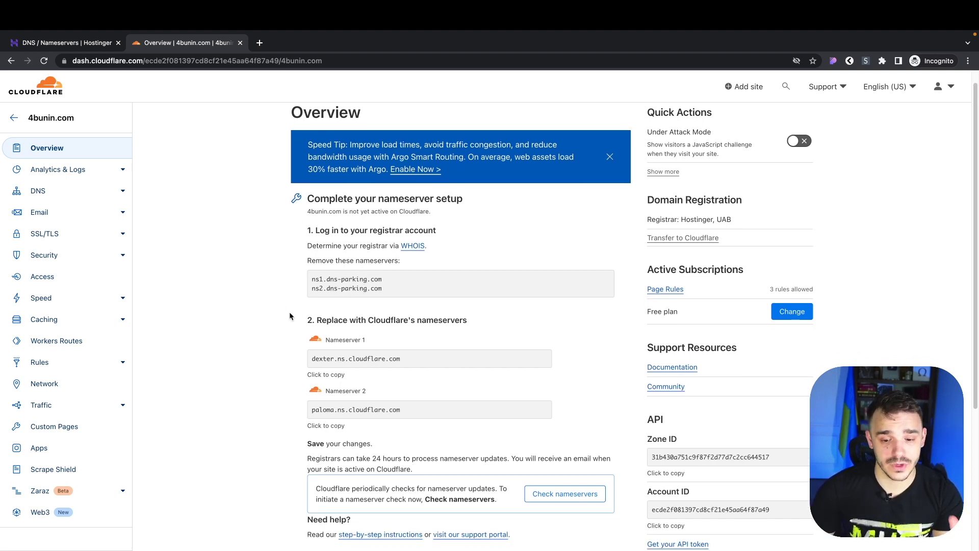
{"action": "left_click", "coordinate": [565, 420]}
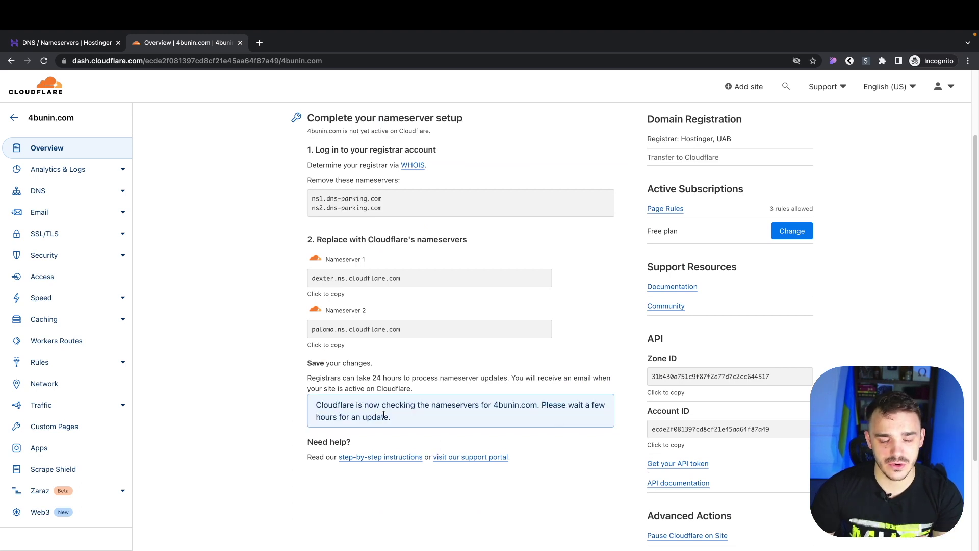
{"action": "left_click_drag", "start_coordinate": [359, 411], "coordinate": [506, 418]}
{"action": "left_click", "coordinate": [490, 406]}
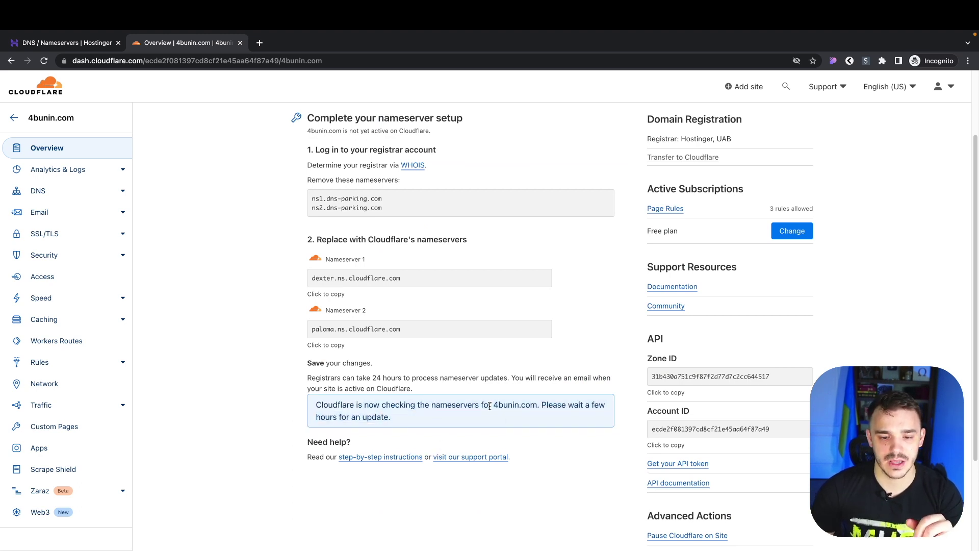
{"action": "left_click_drag", "start_coordinate": [540, 405], "coordinate": [571, 415]}
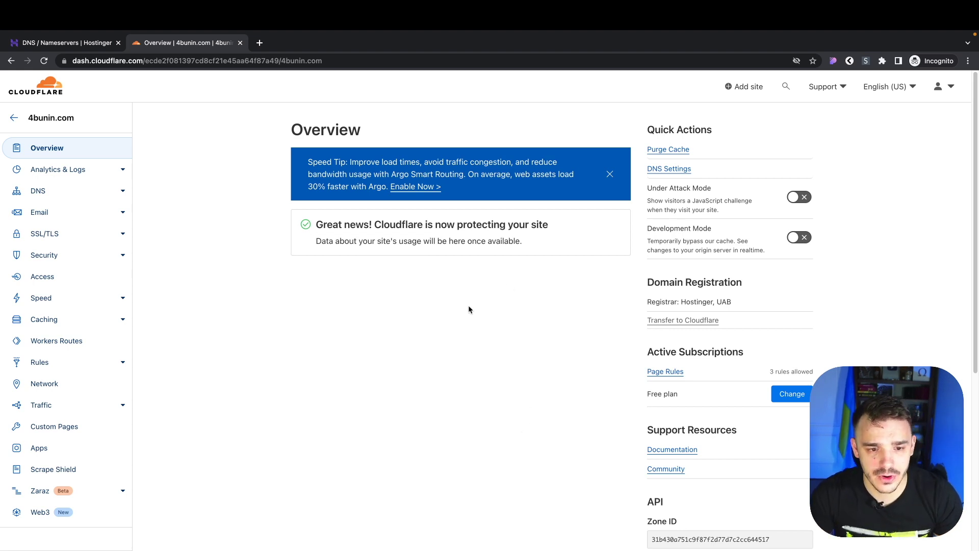
Open the DNS Records page showing proxied A records to 45.13.252.47.
{"action": "left_click", "coordinate": [38, 191]}
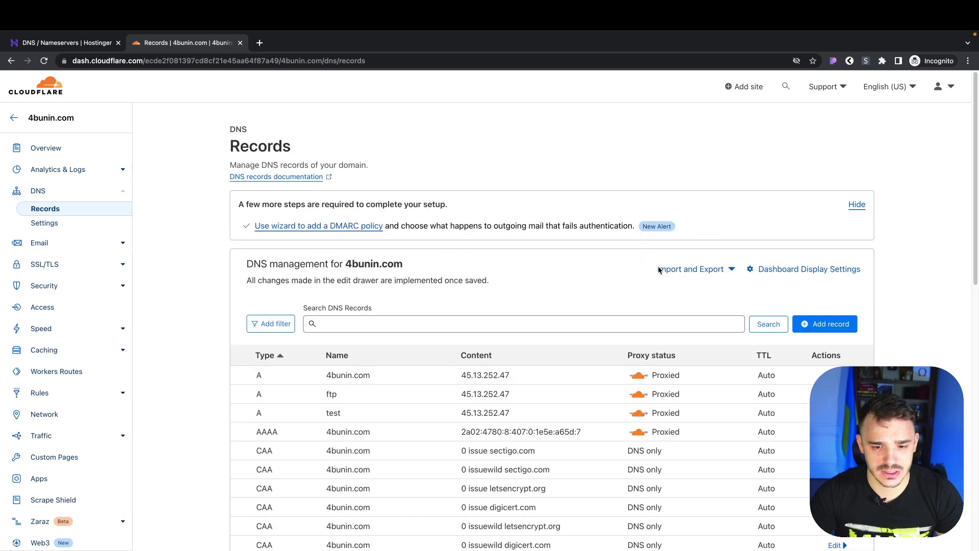
{"action": "scroll", "coordinate": [591, 308], "scroll_direction": "down", "scroll_amount": 3}
{"action": "scroll", "coordinate": [552, 338], "scroll_direction": "up", "scroll_amount": 3}
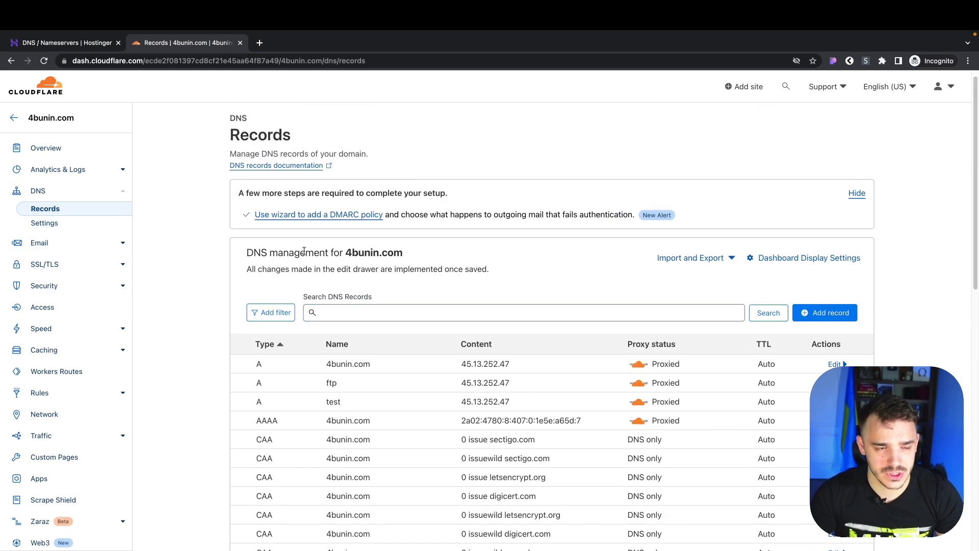
Load 4bunin.com in a new incognito tab.
{"action": "key", "text": "ctrl+t"}
{"action": "type", "text": "4bunin.com"}
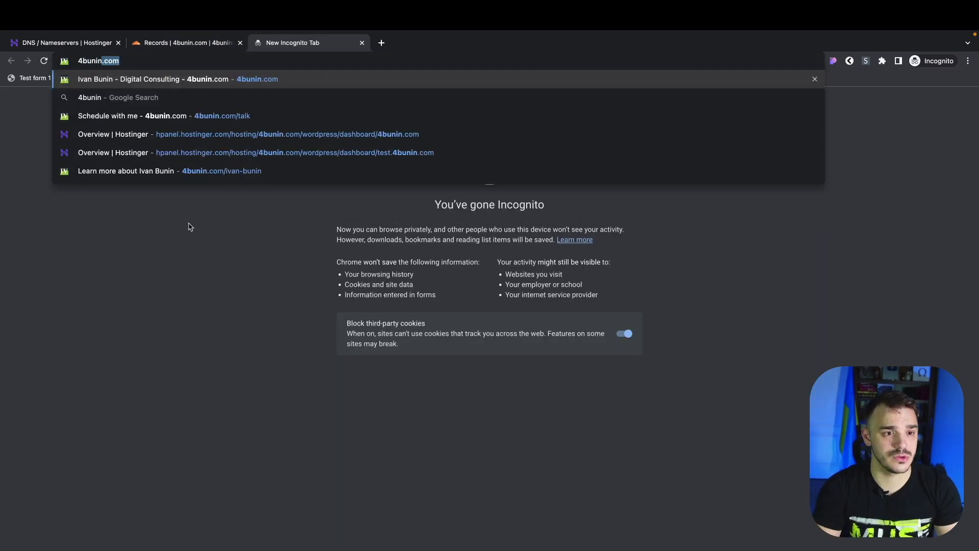
{"action": "key", "text": "Return"}
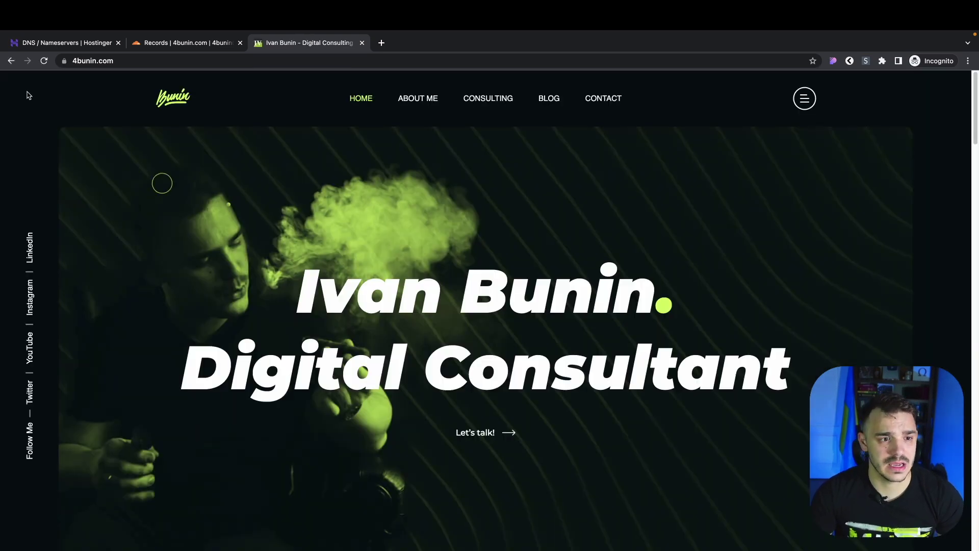
Check the site's connection is secure, then return to the Hostinger DNS page.
{"action": "left_click", "coordinate": [64, 62]}
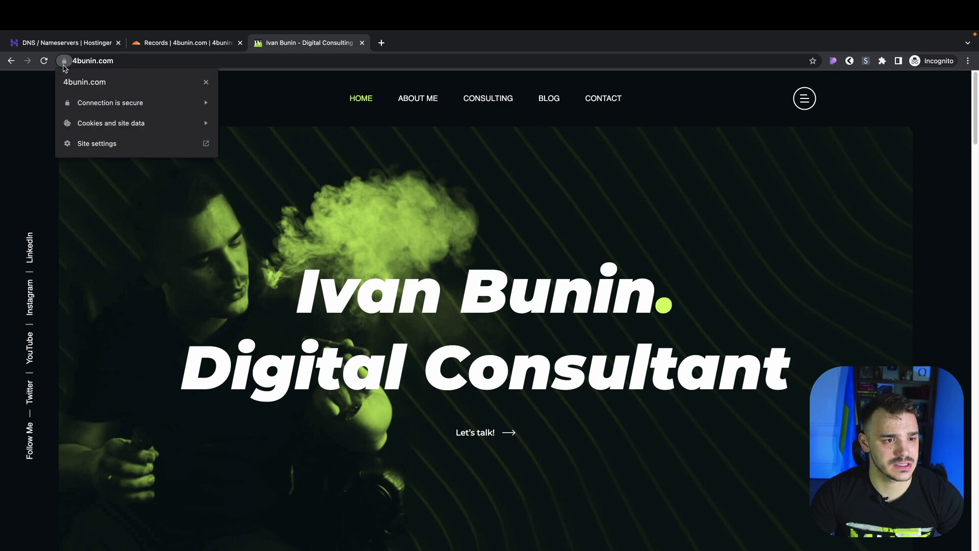
{"action": "left_click", "coordinate": [46, 104]}
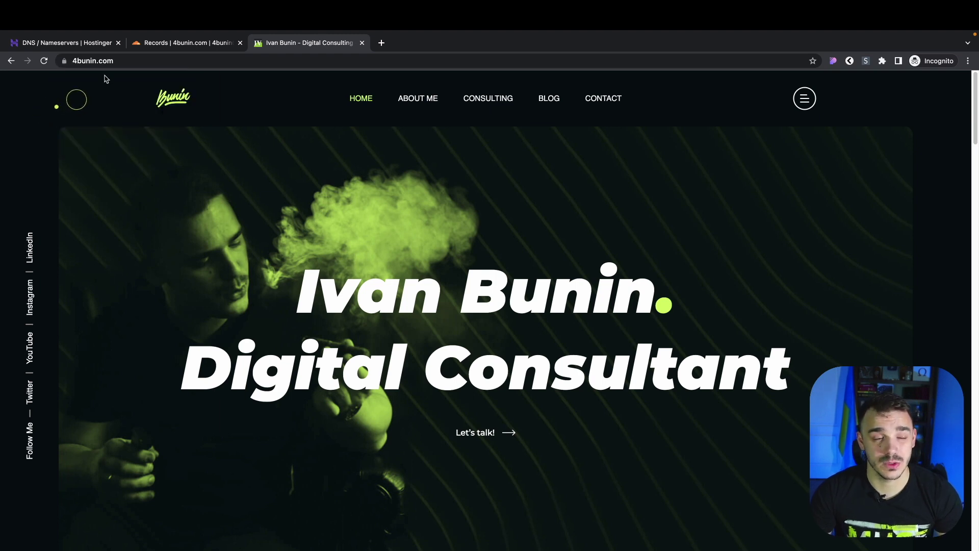
{"action": "left_click", "coordinate": [86, 44]}
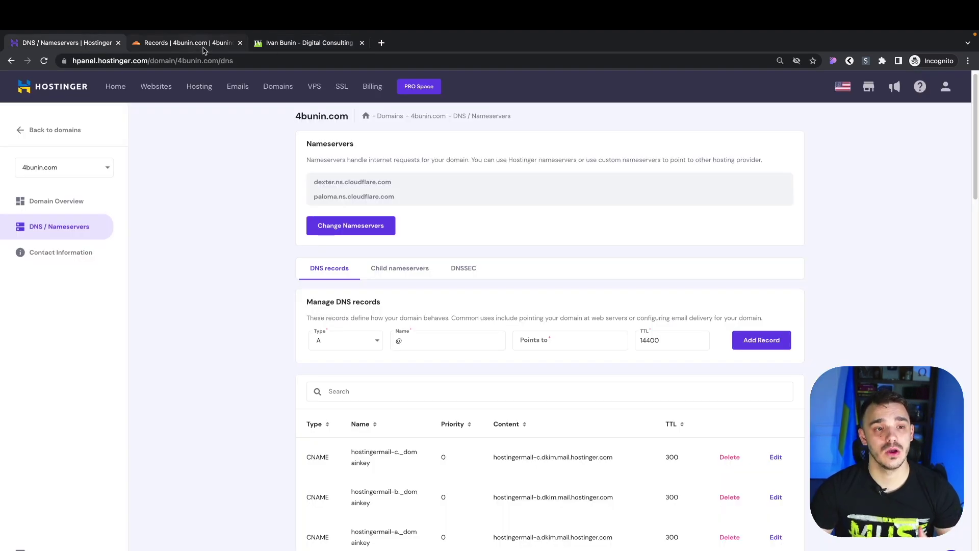
After confirming the dexter and paloma nameservers in hPanel, switch to the Cloudflare DNS records.
{"action": "left_click", "coordinate": [204, 45]}
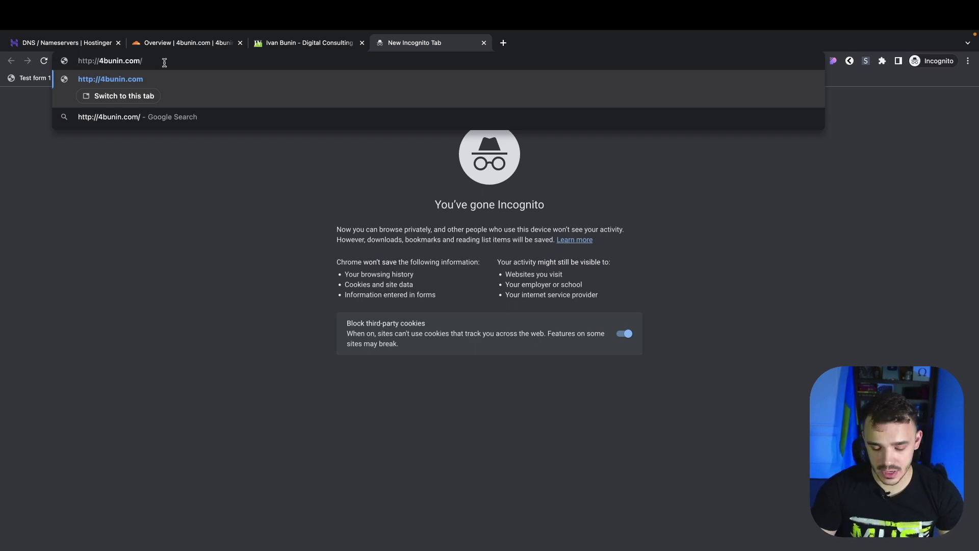
{"action": "key", "text": "Return"}
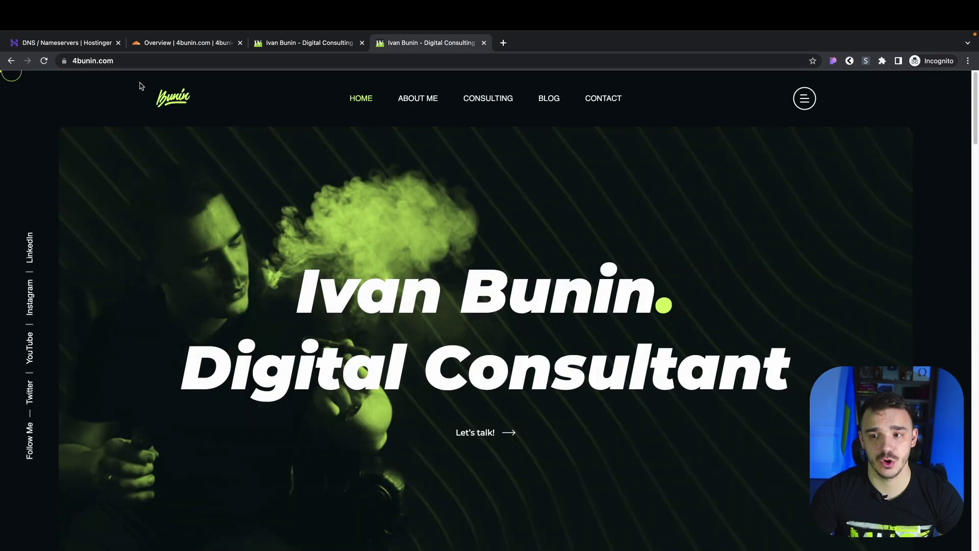